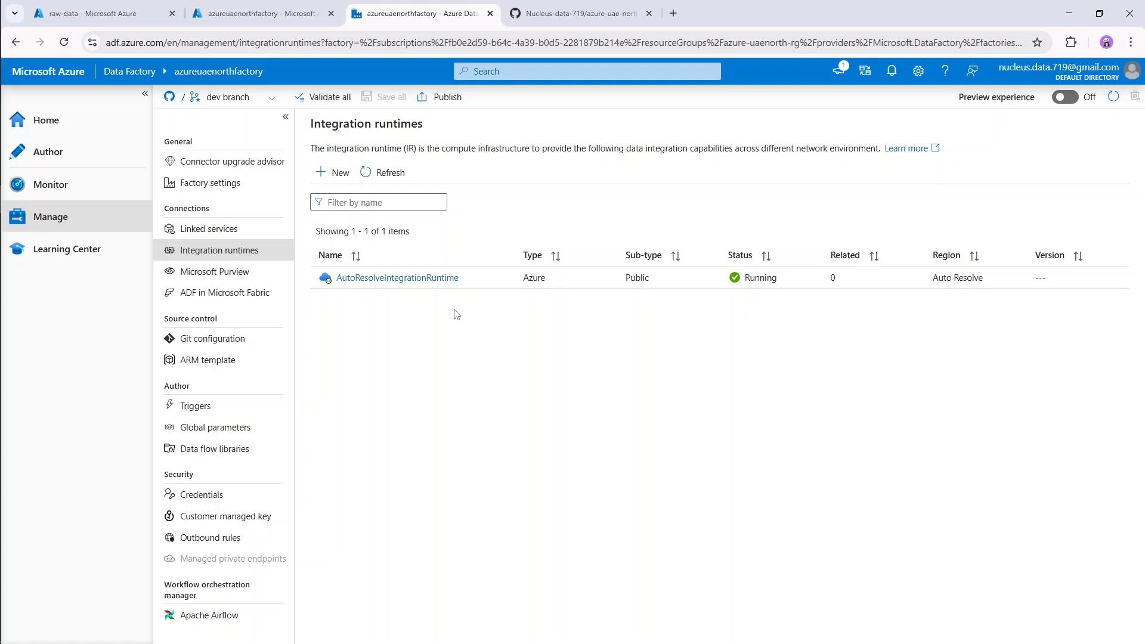
Start the setup of a new integration runtime of type Azure, Self-Hosted with the Self-Hosted network environment
click(340, 174)
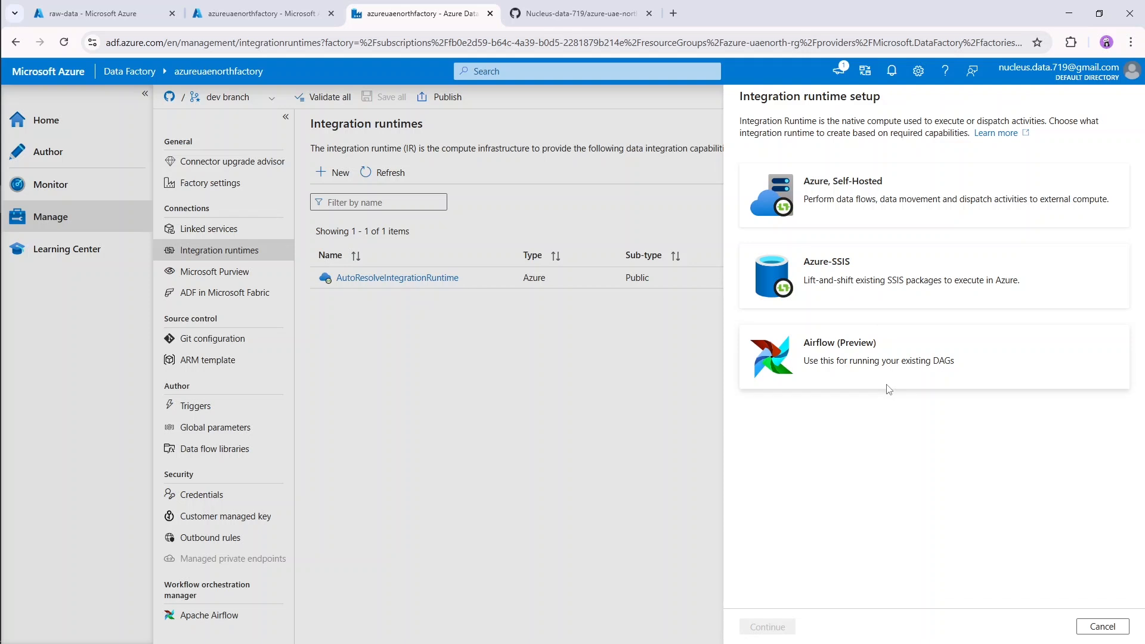
click(881, 205)
click(781, 626)
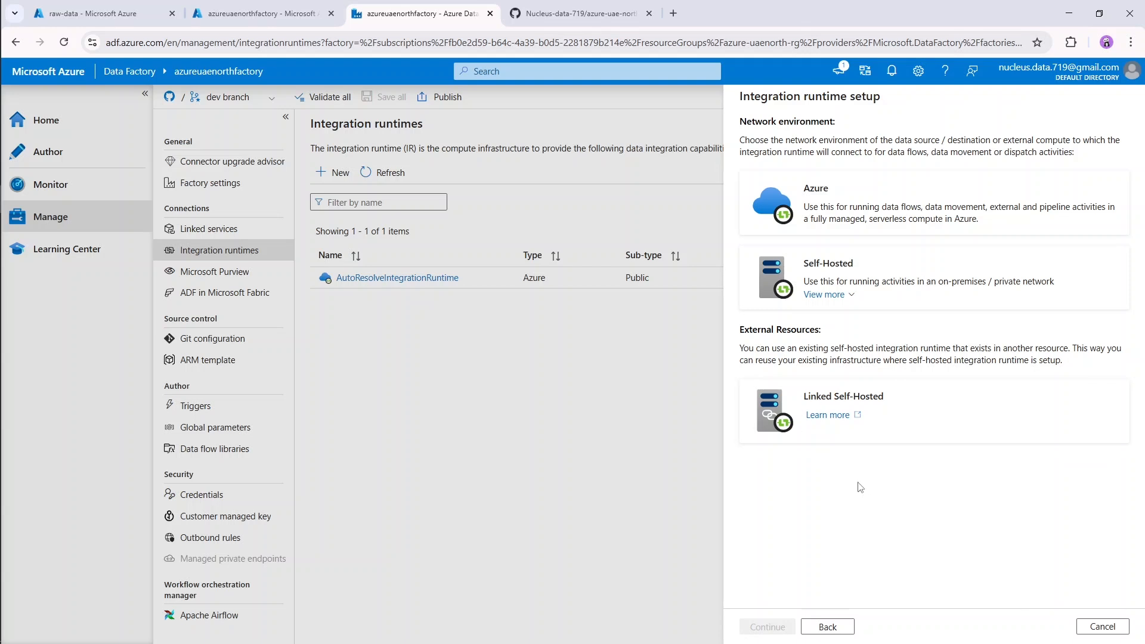
double_click(877, 274)
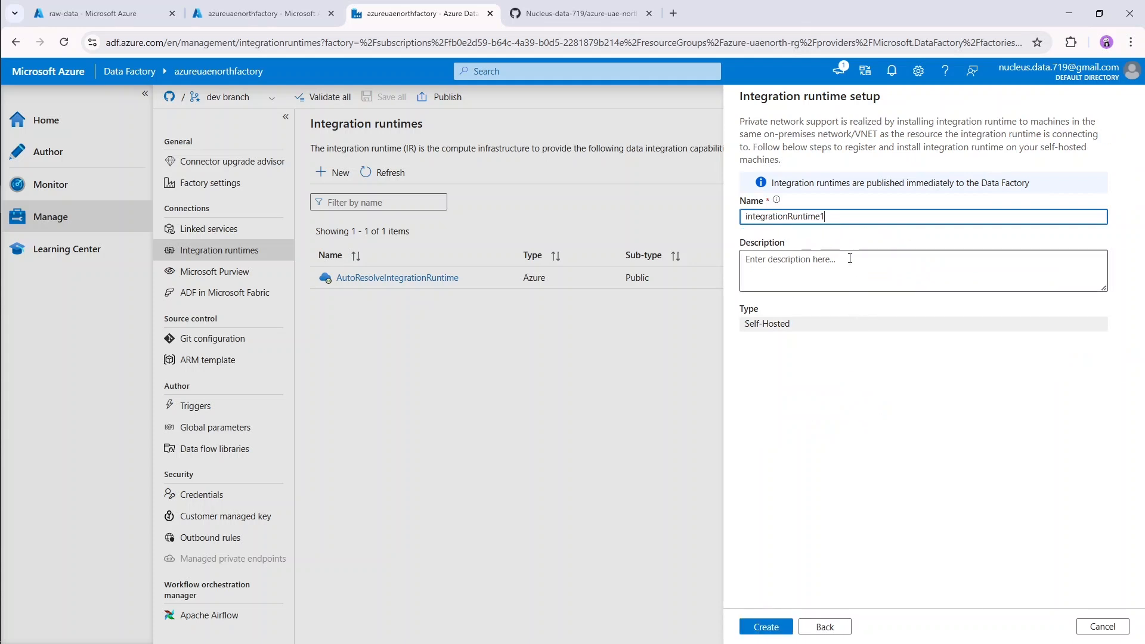
Name the self-hosted integration runtime onPremtoAzureIntegrationRuntime and create it
key(BackSpace)
key(BackSpace)
key(BackSpace)
key(BackSpace)
key(BackSpace)
key(BackSpace)
key(BackSpace)
key(BackSpace)
key(BackSpace)
key(BackSpace)
key(BackSpace)
key(BackSpace)
key(BackSpace)
key(BackSpace)
key(BackSpace)
key(BackSpace)
key(BackSpace)
key(BackSpace)
text(on)
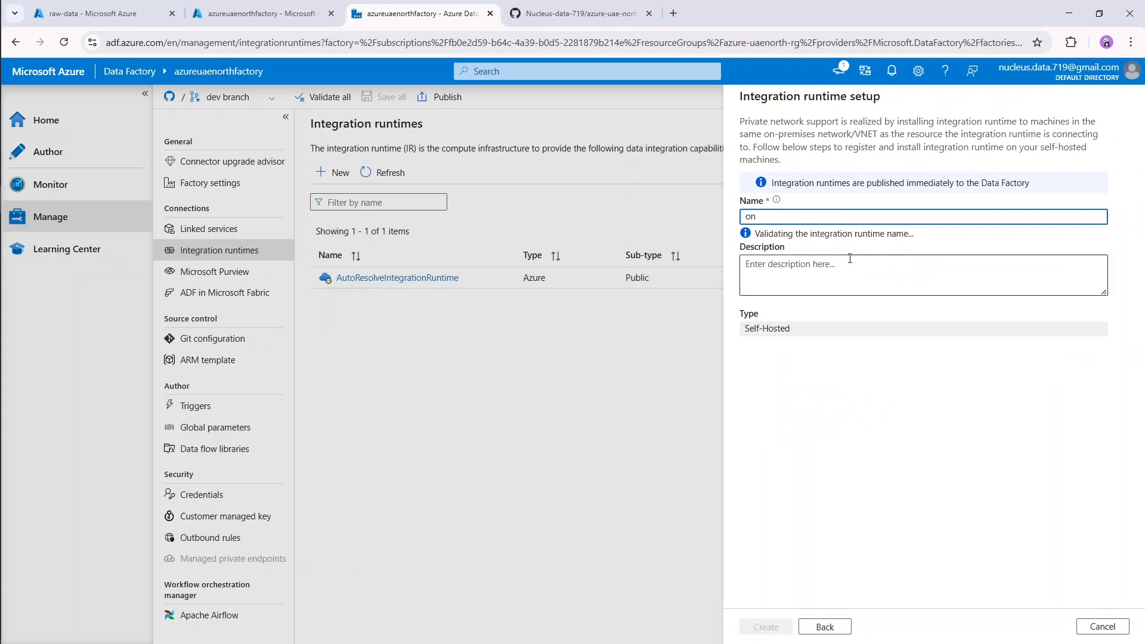
text(PremtoAzureIntegr)
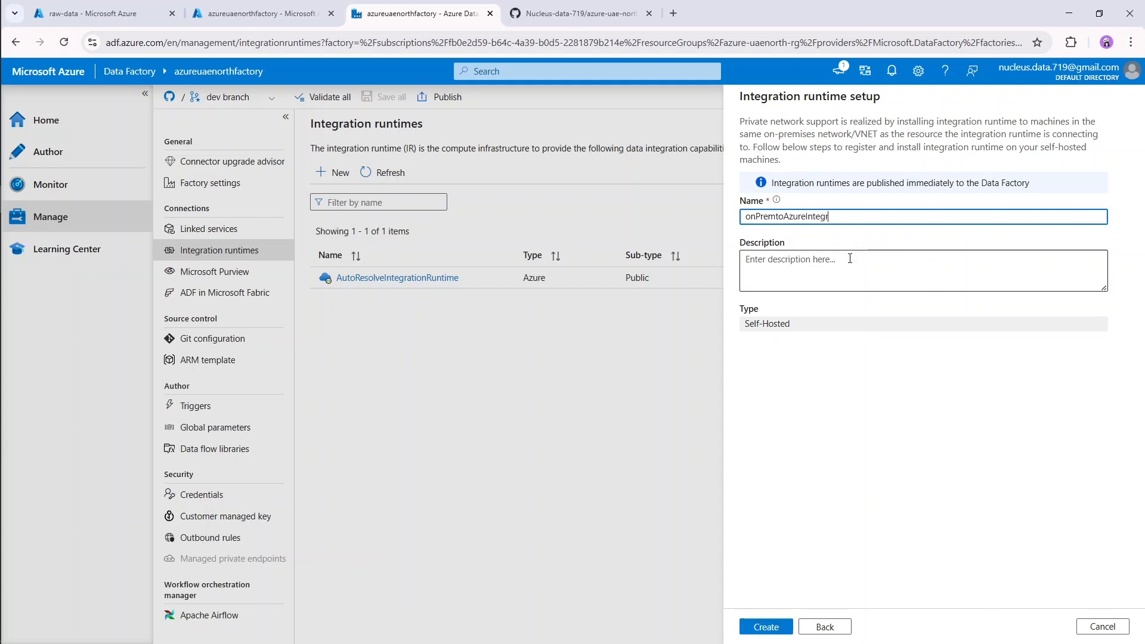
text(ationRuntime)
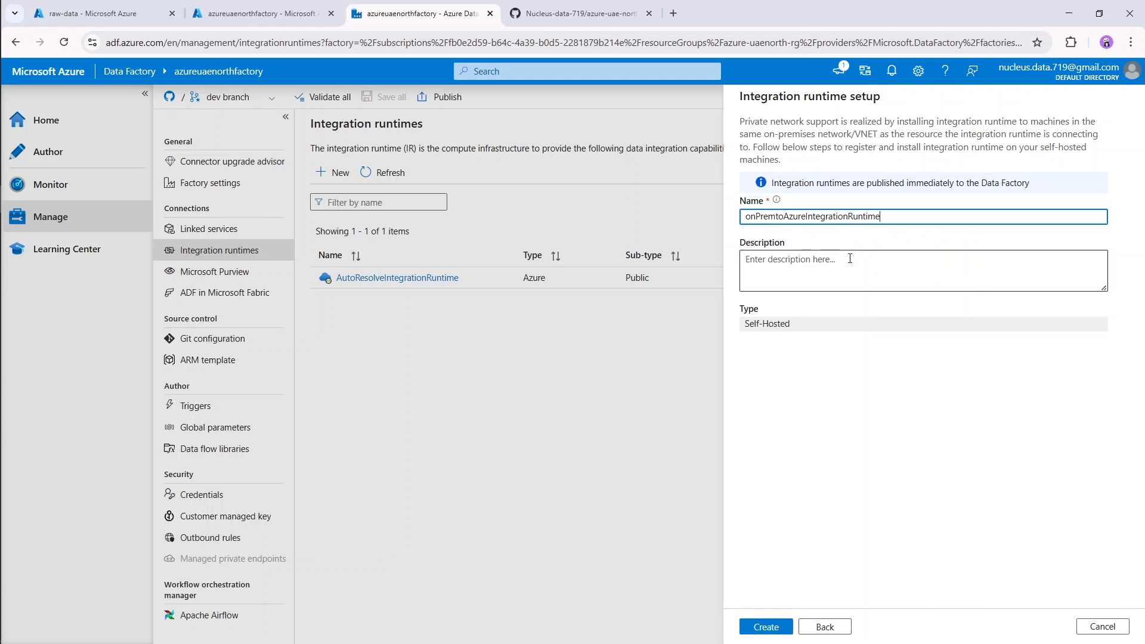
click(767, 628)
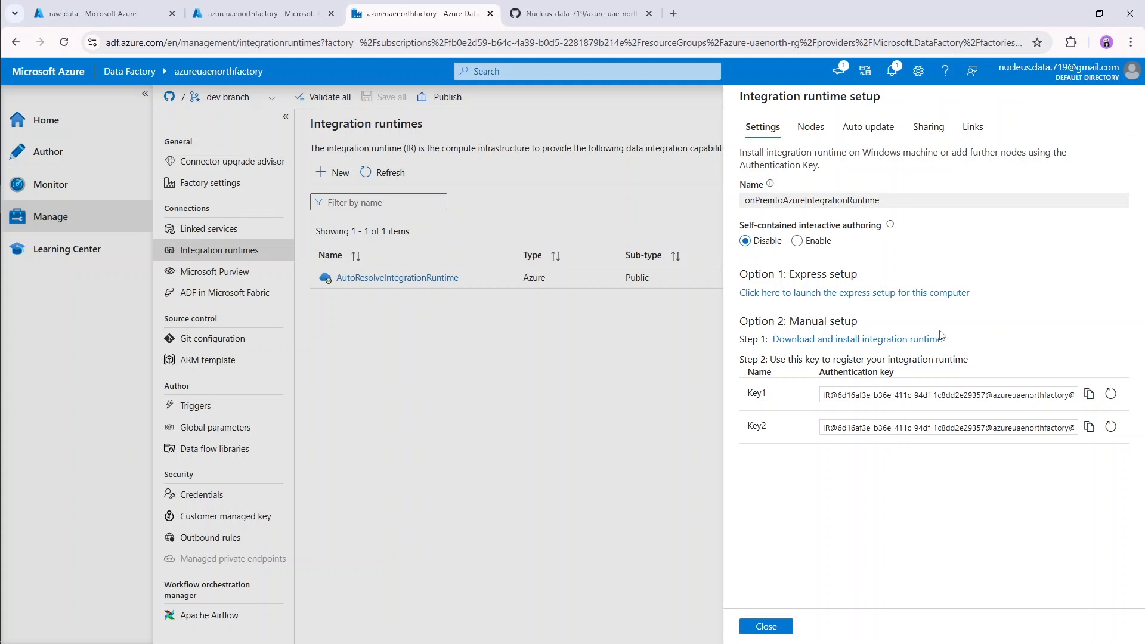
Download the English IntegrationRuntime_5.57.9350.2.msi installer from the manual setup's Microsoft download page
click(877, 344)
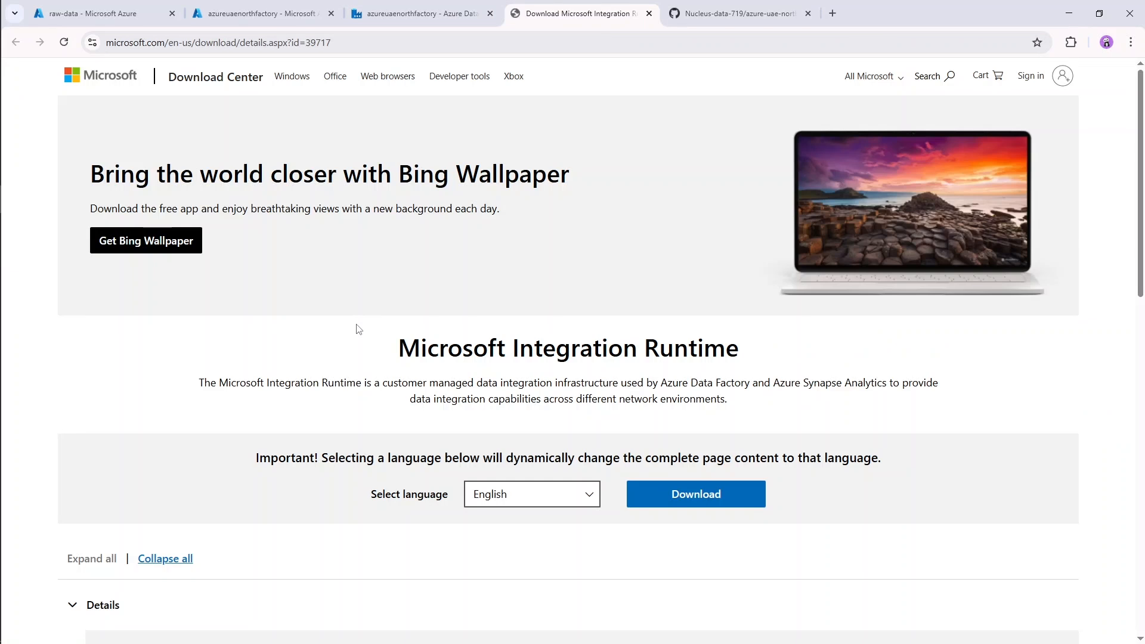
click(559, 503)
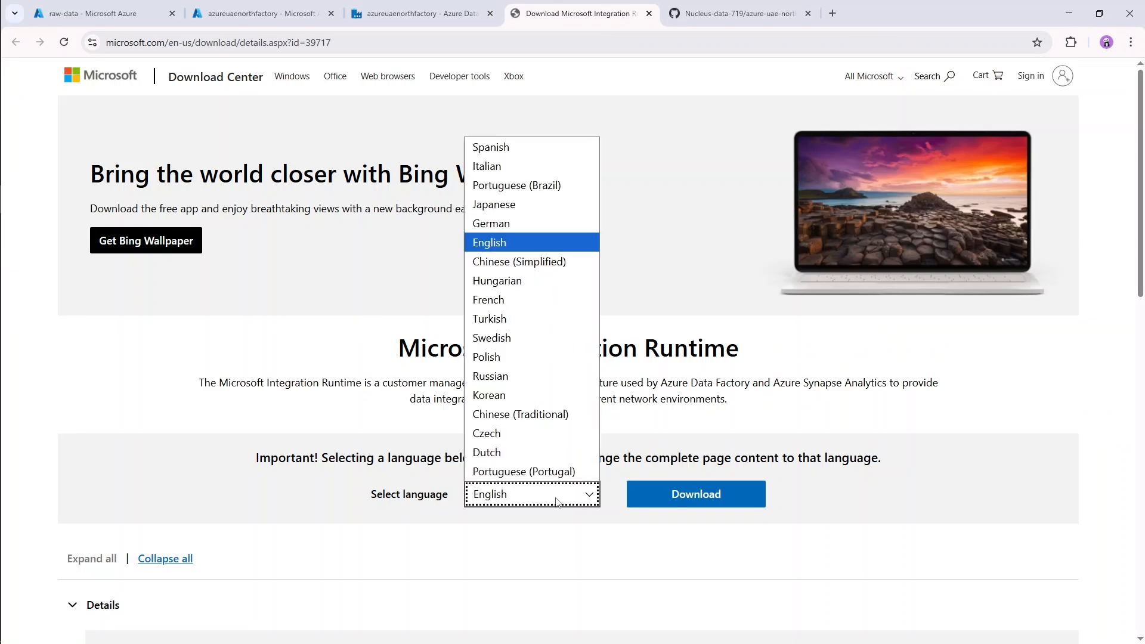
click(562, 503)
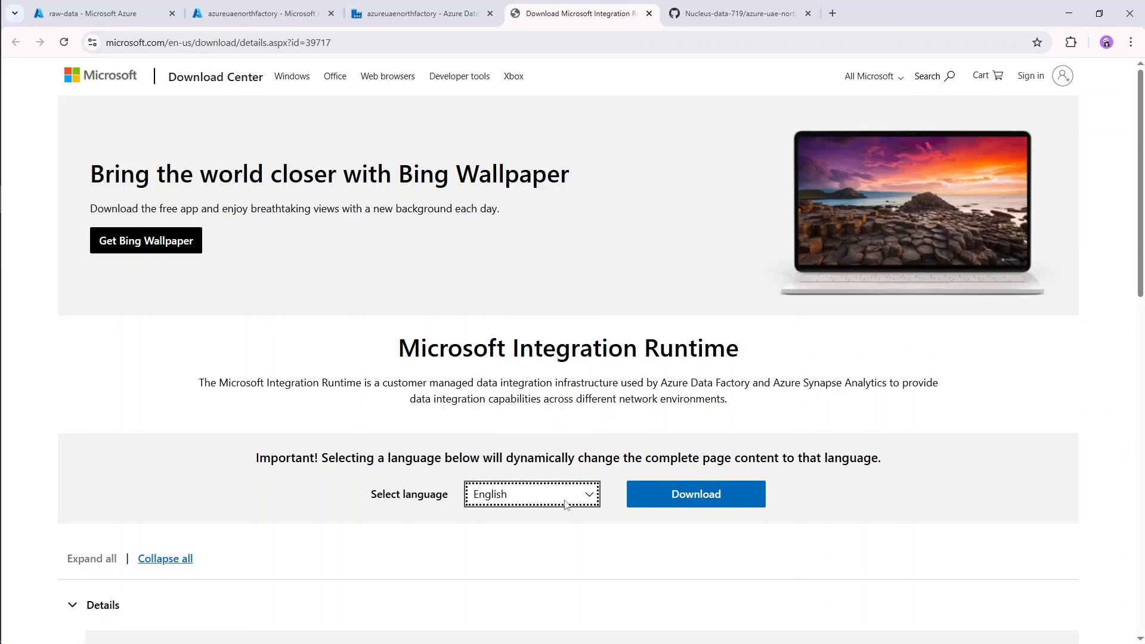
click(680, 501)
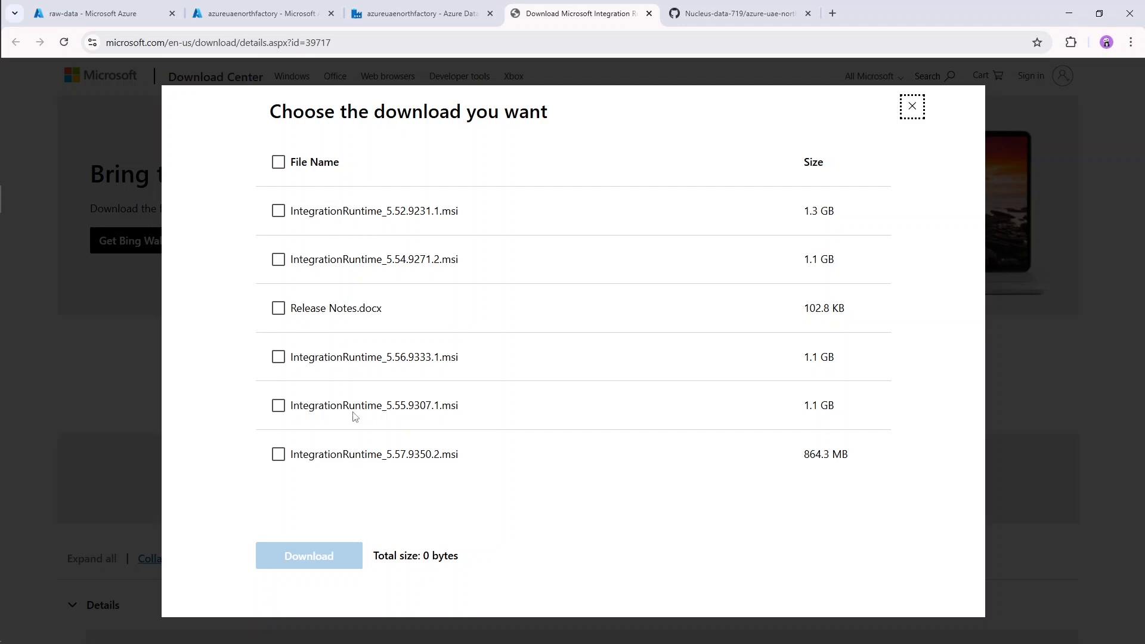
click(317, 460)
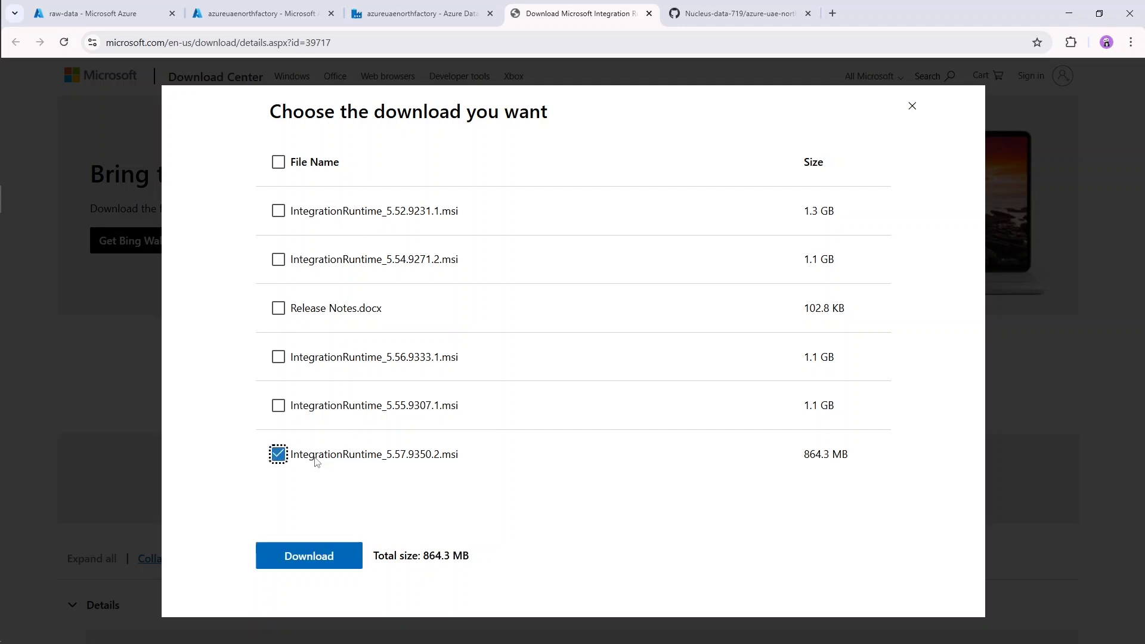
click(347, 560)
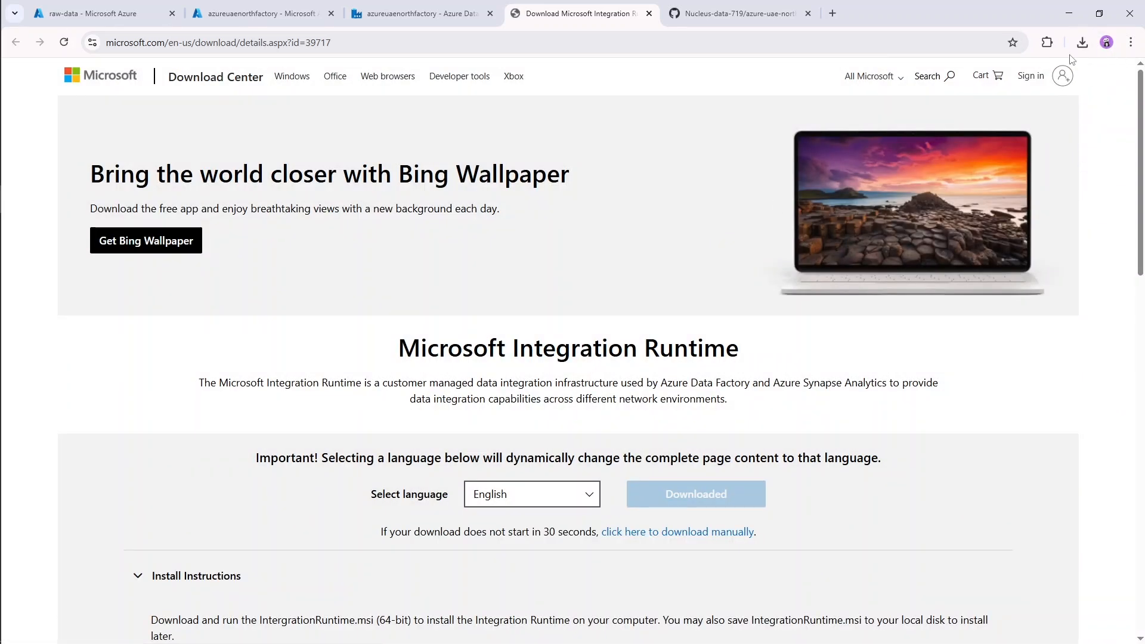
Run the downloaded installer, accept the license terms and install Microsoft Integration Runtime in the default folder
click(1082, 43)
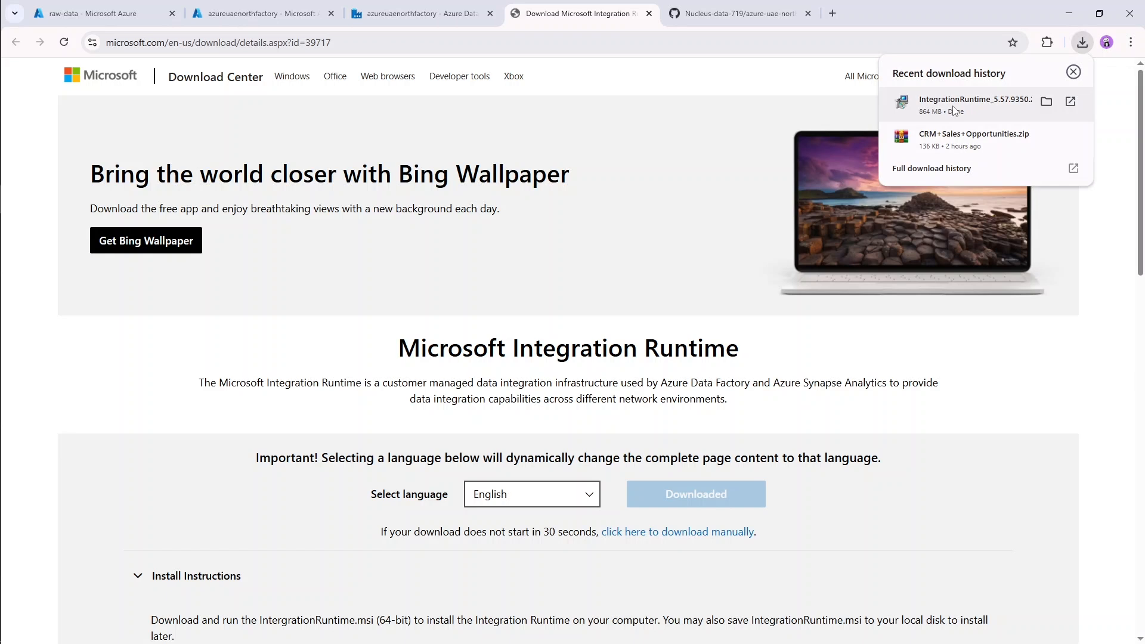
click(953, 108)
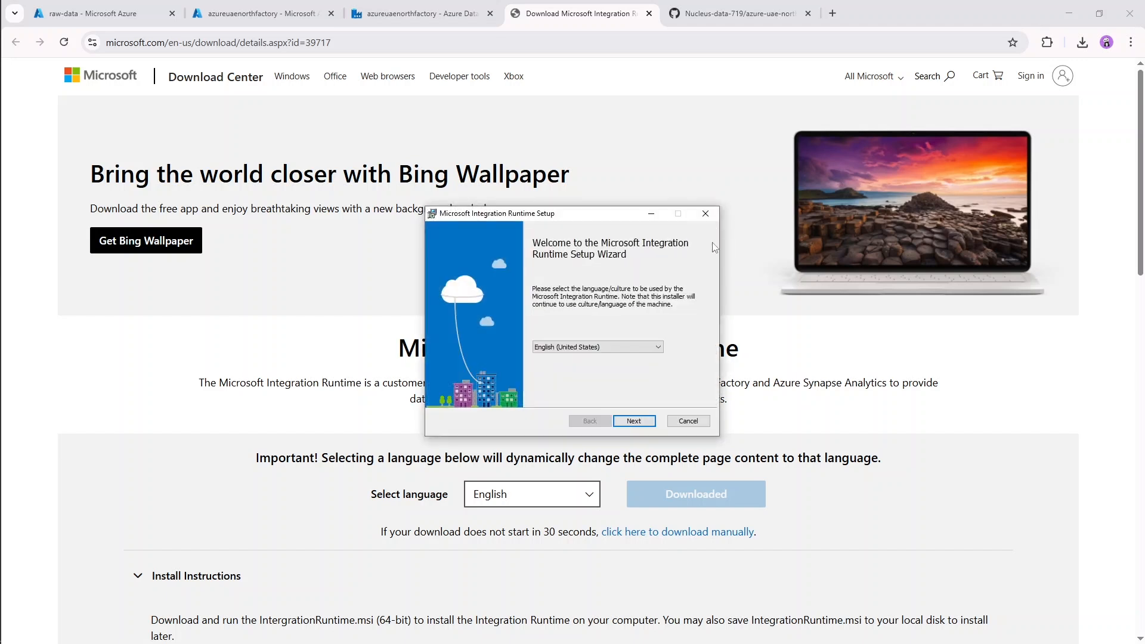
click(642, 421)
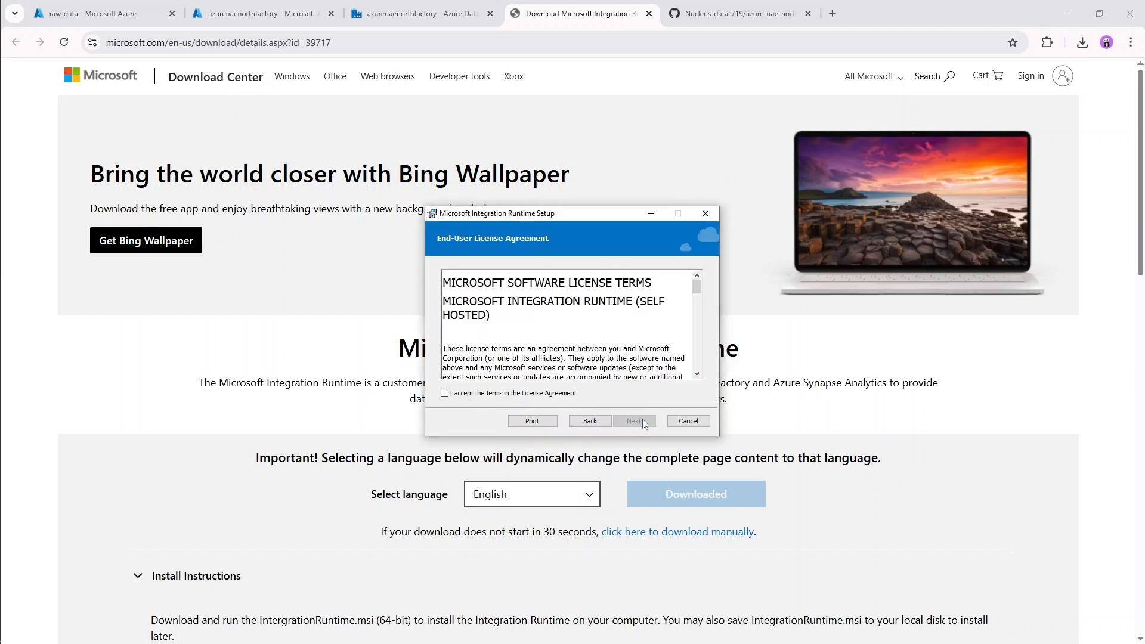
click(507, 396)
click(634, 421)
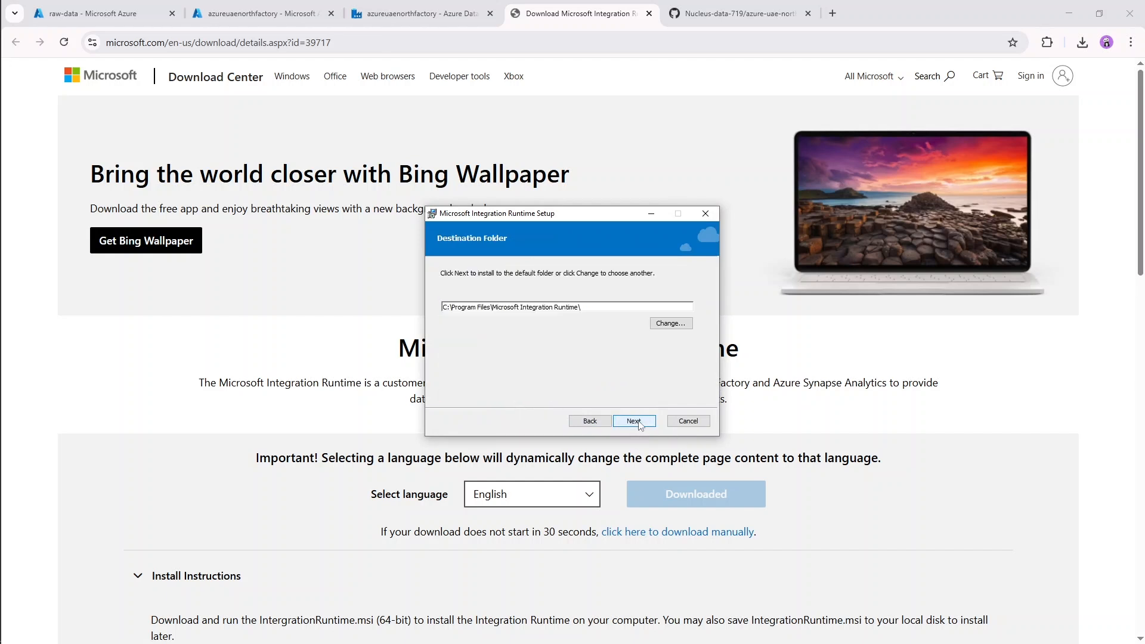
click(644, 422)
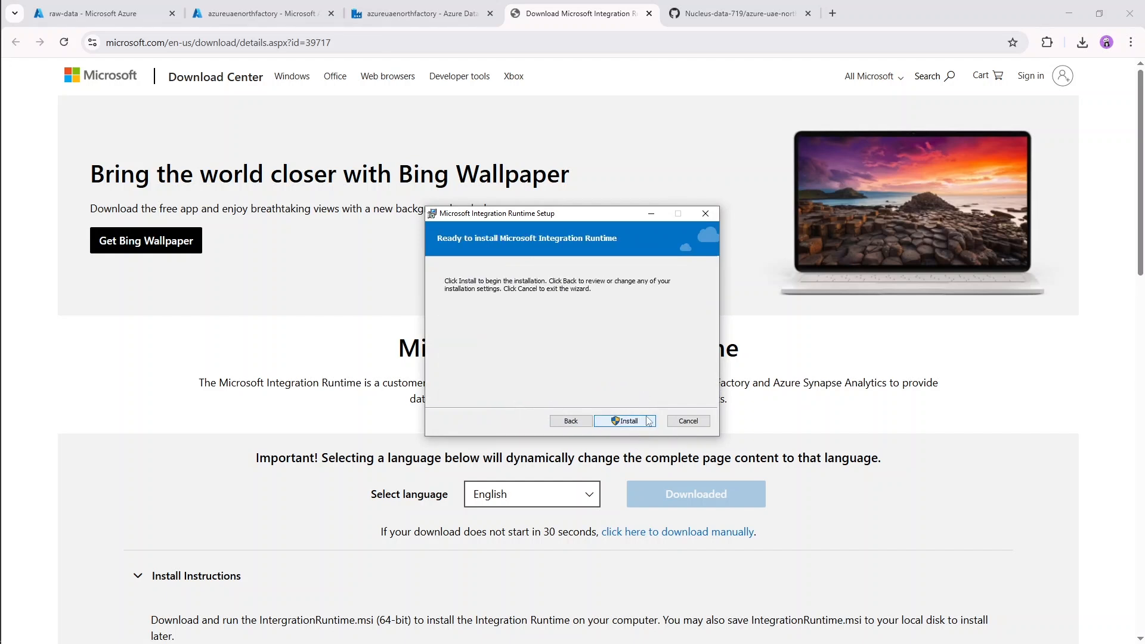
click(648, 425)
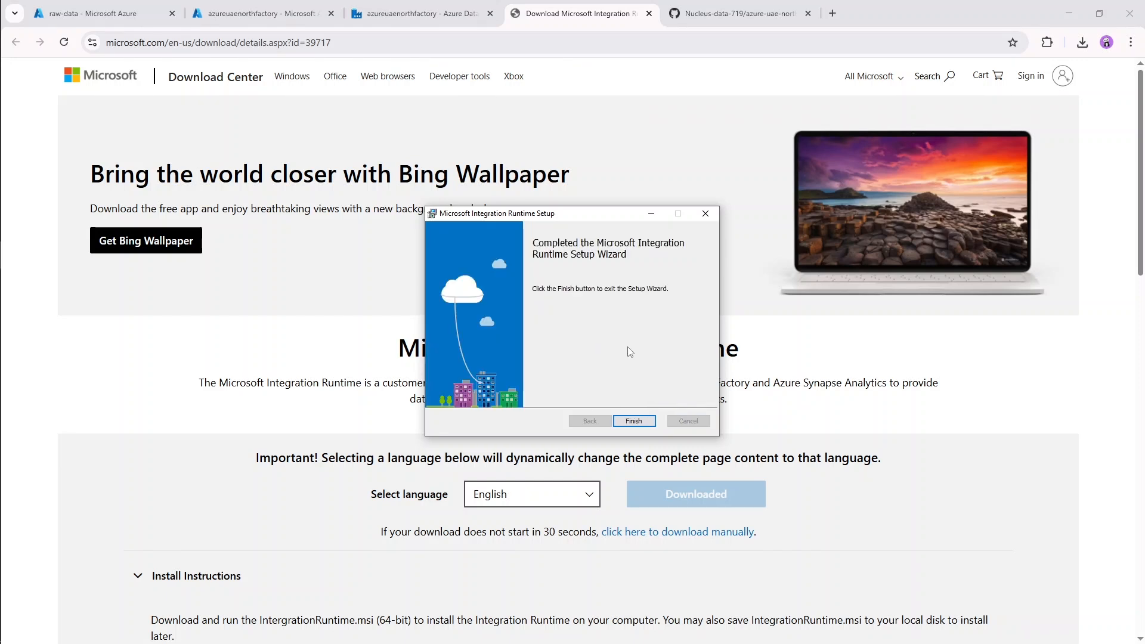
click(639, 421)
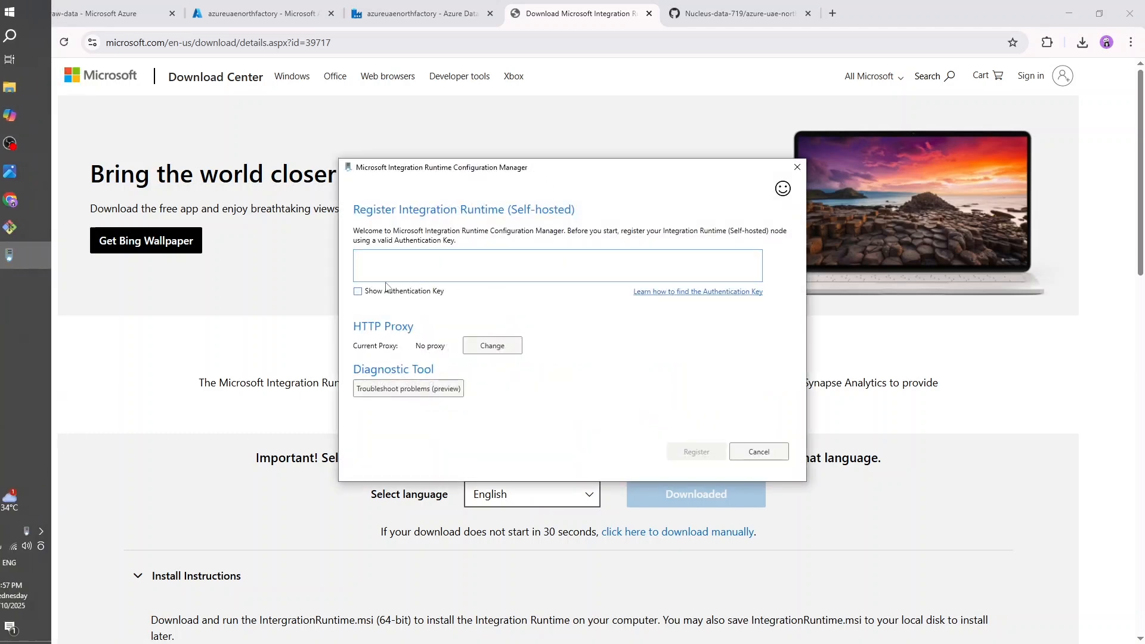
Copy the Key1 authentication key from the data factory, paste it into the Integration Runtime Configuration Manager and submit it for registration
click(419, 261)
click(403, 21)
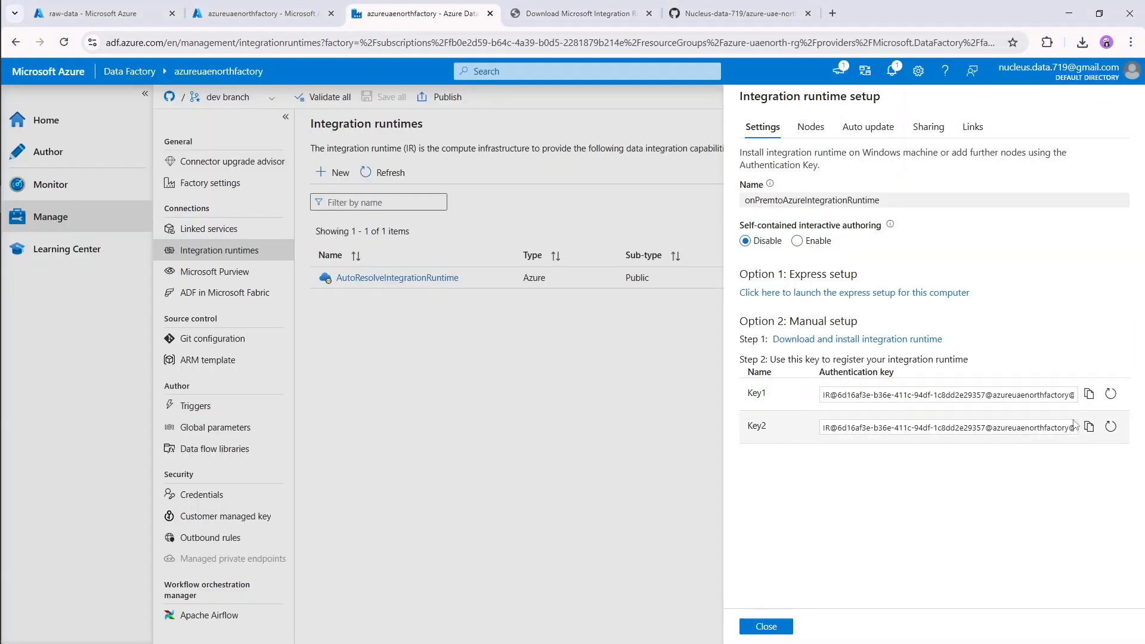
click(1089, 394)
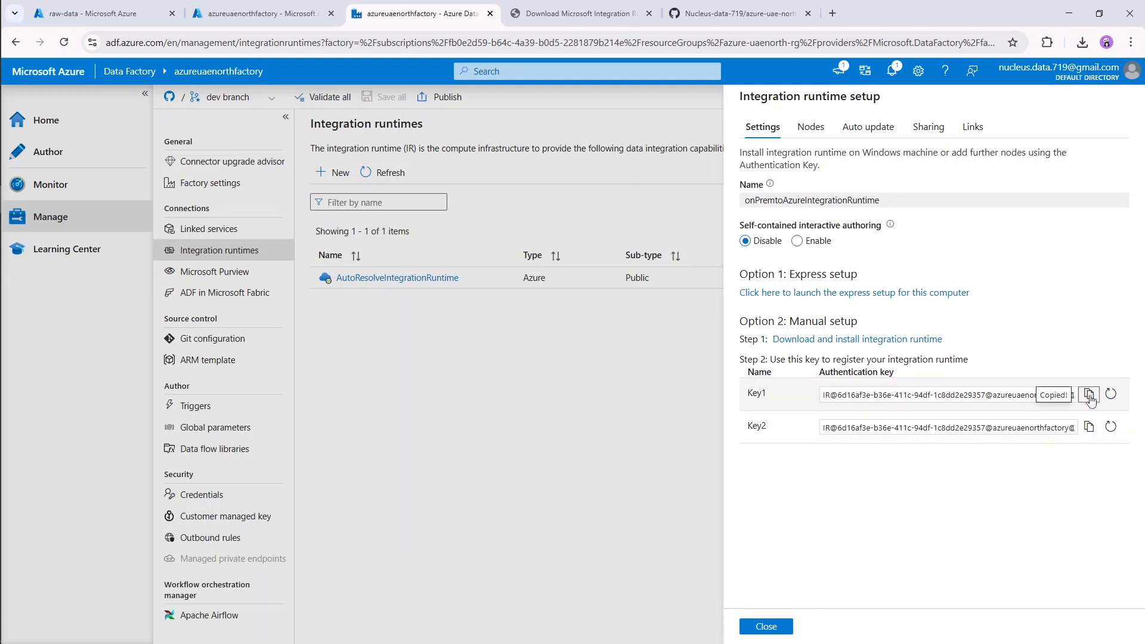
mouse_move(3, 256)
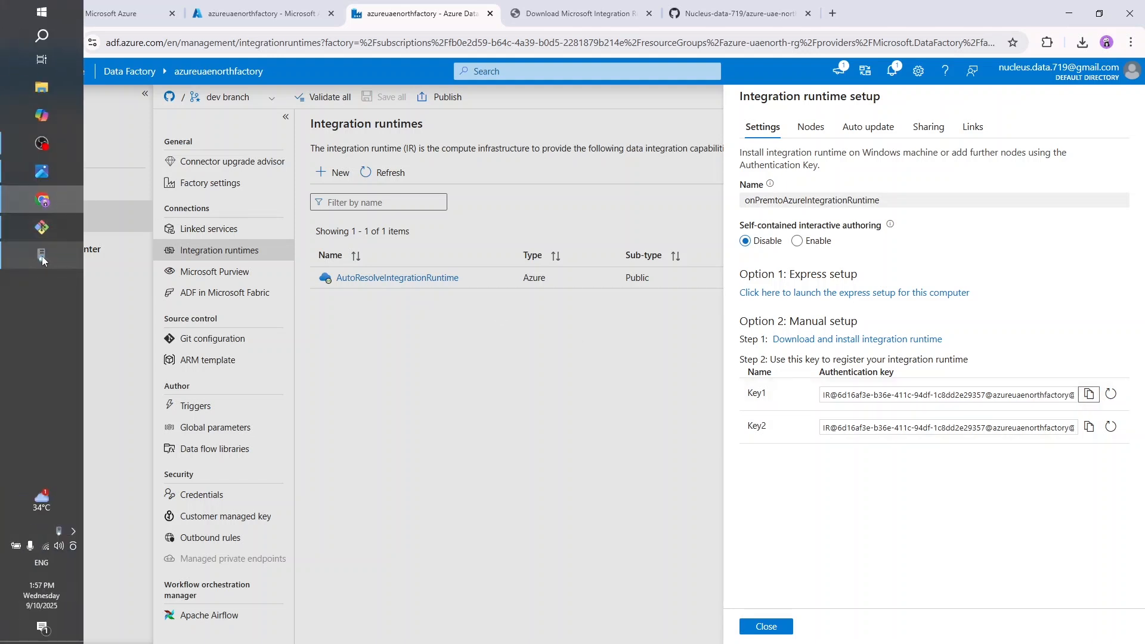
click(41, 255)
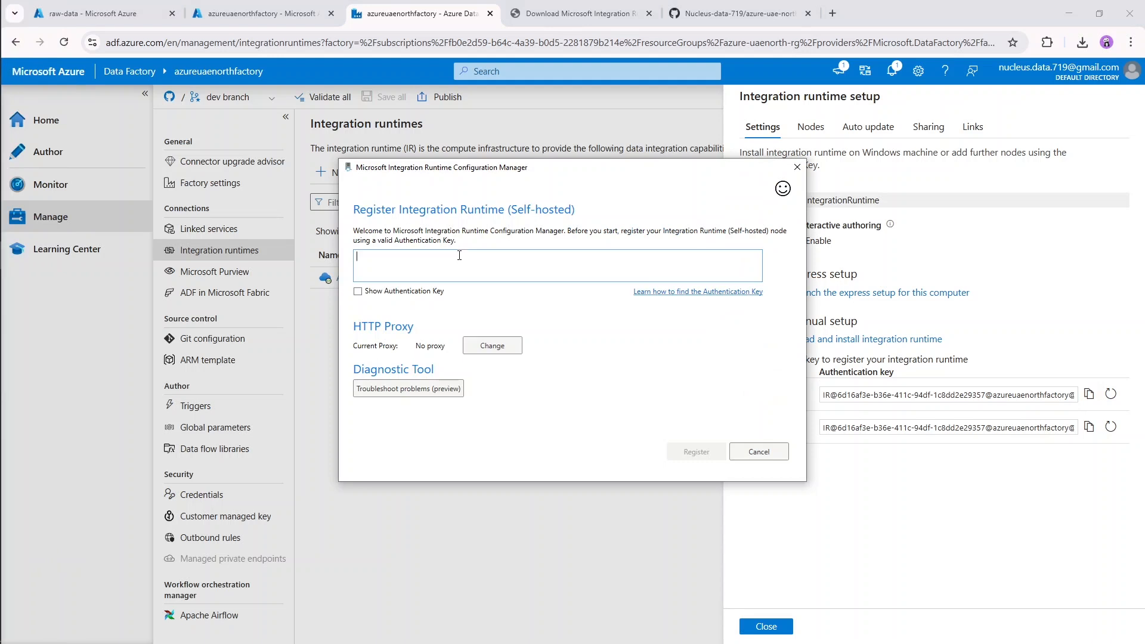
key(ctrl+v)
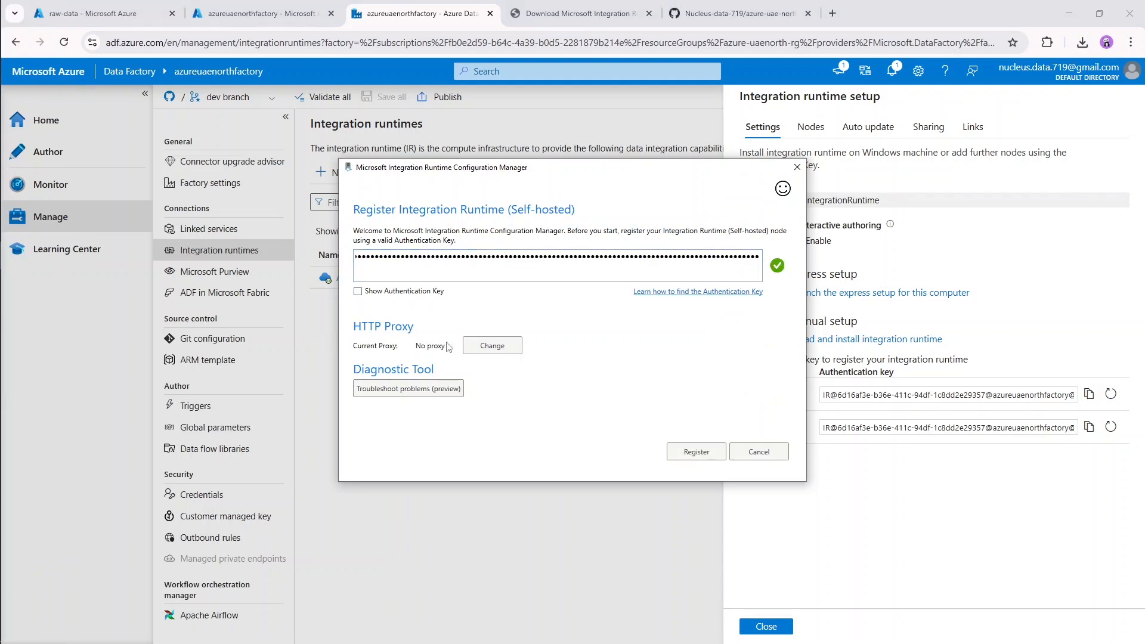
click(703, 455)
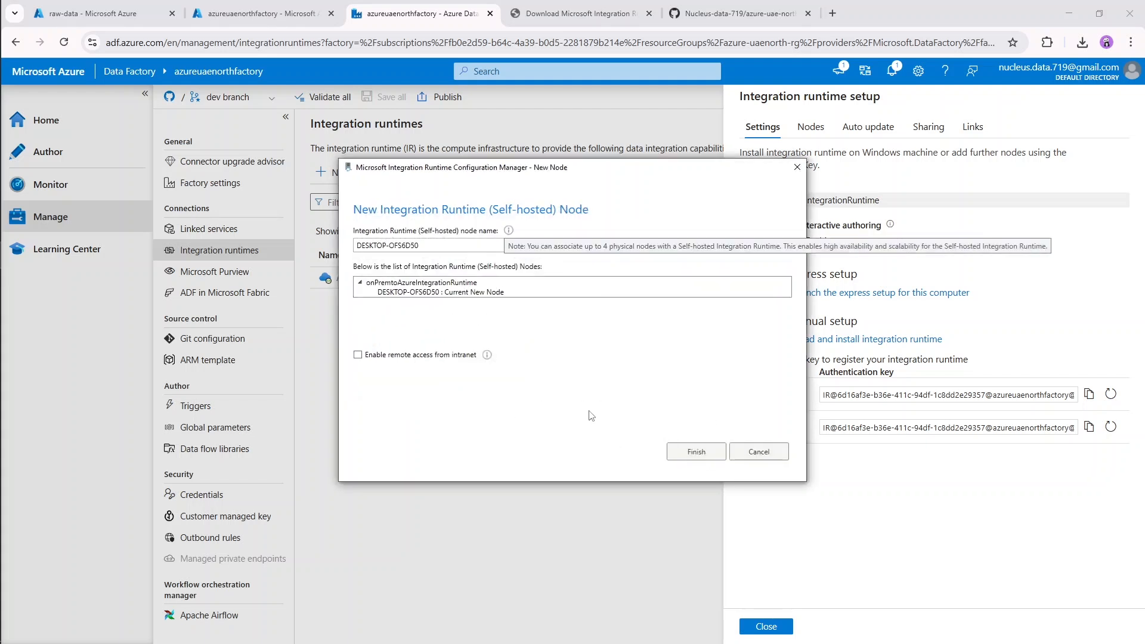
Finish the new node with intranet remote access enabled without a TLS/SSL certificate, and launch the Configuration Manager
click(358, 356)
click(696, 452)
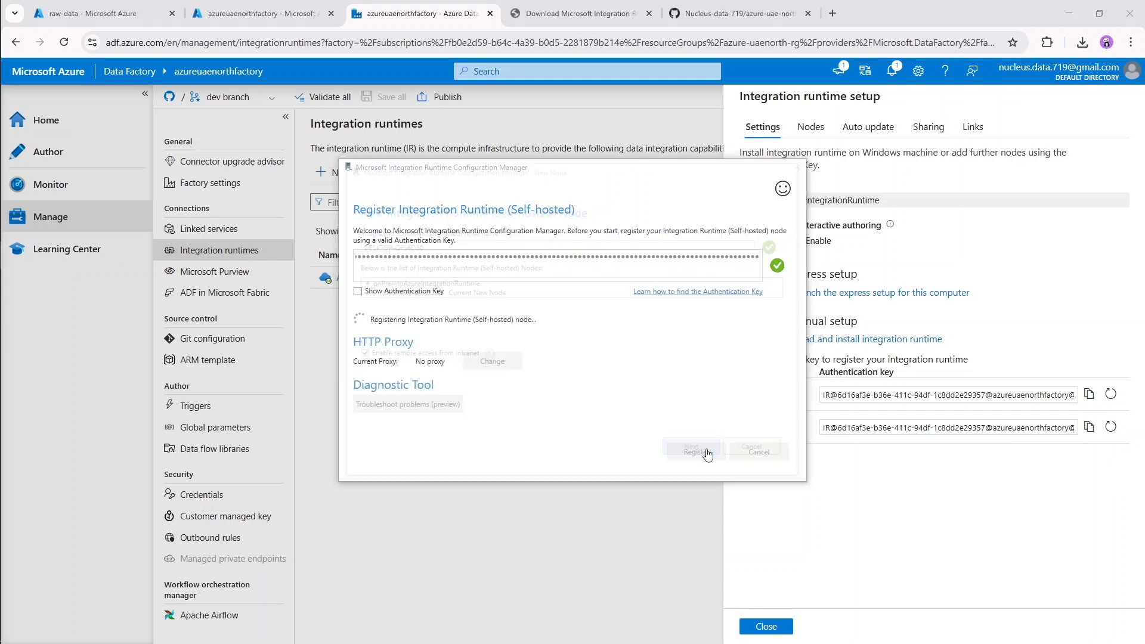
click(423, 285)
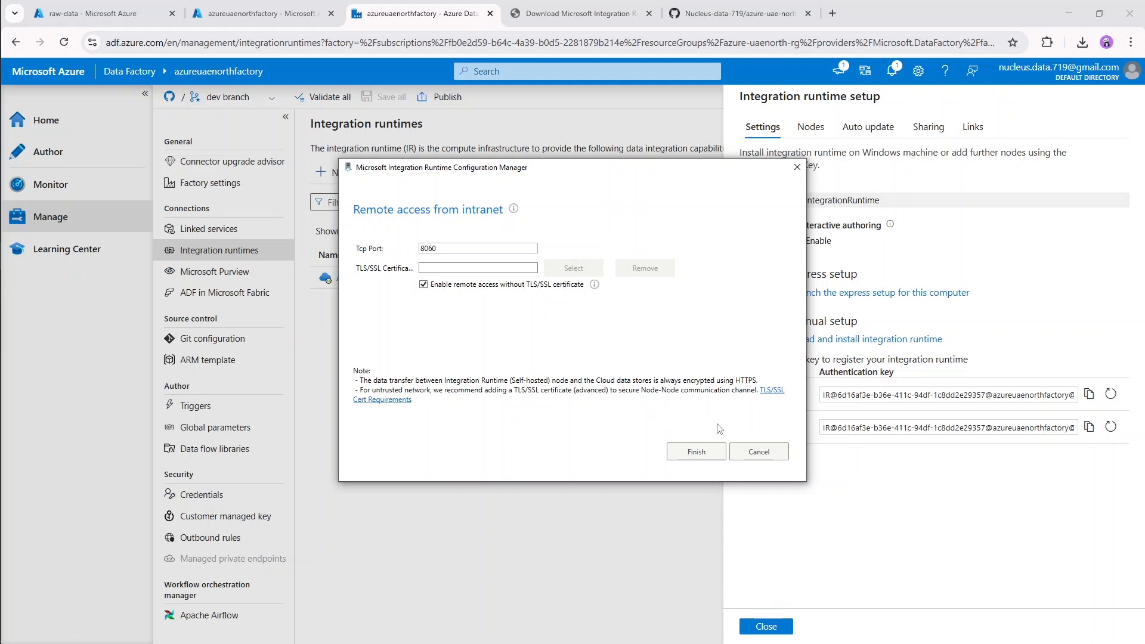
click(708, 454)
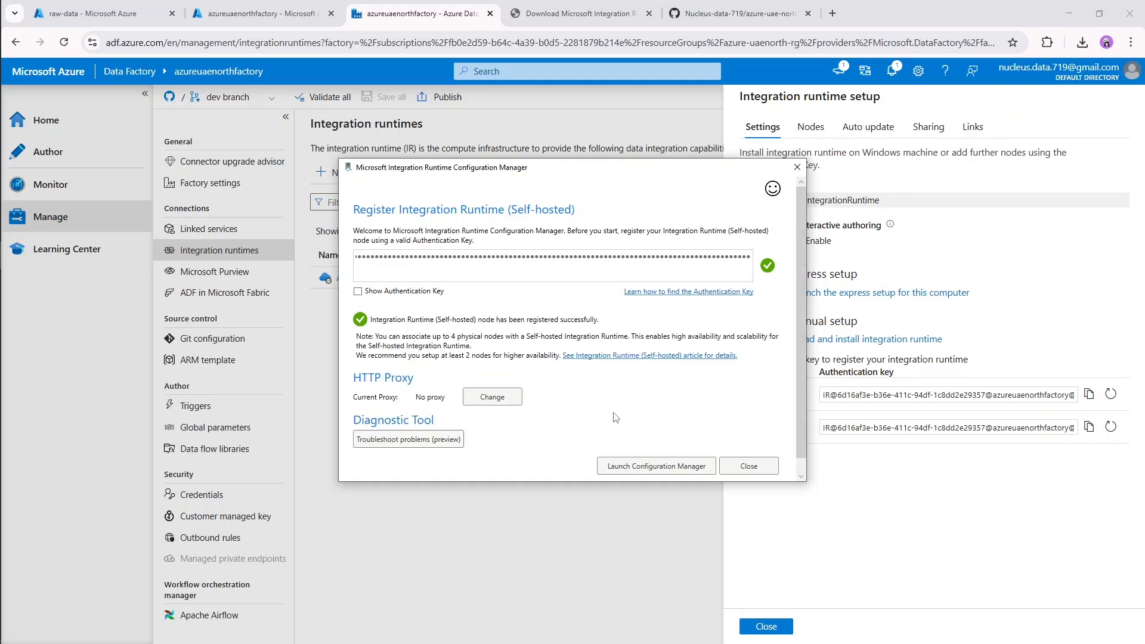
click(660, 469)
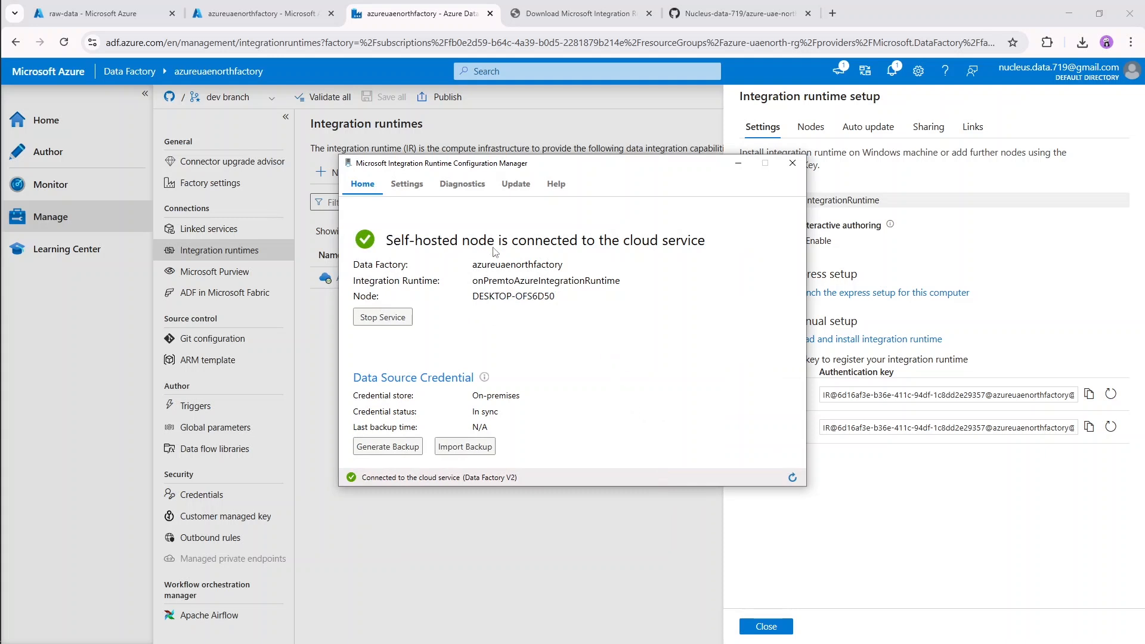
Close the integration runtime setup in the data factory and refresh the list of integration runtimes
click(884, 514)
click(766, 626)
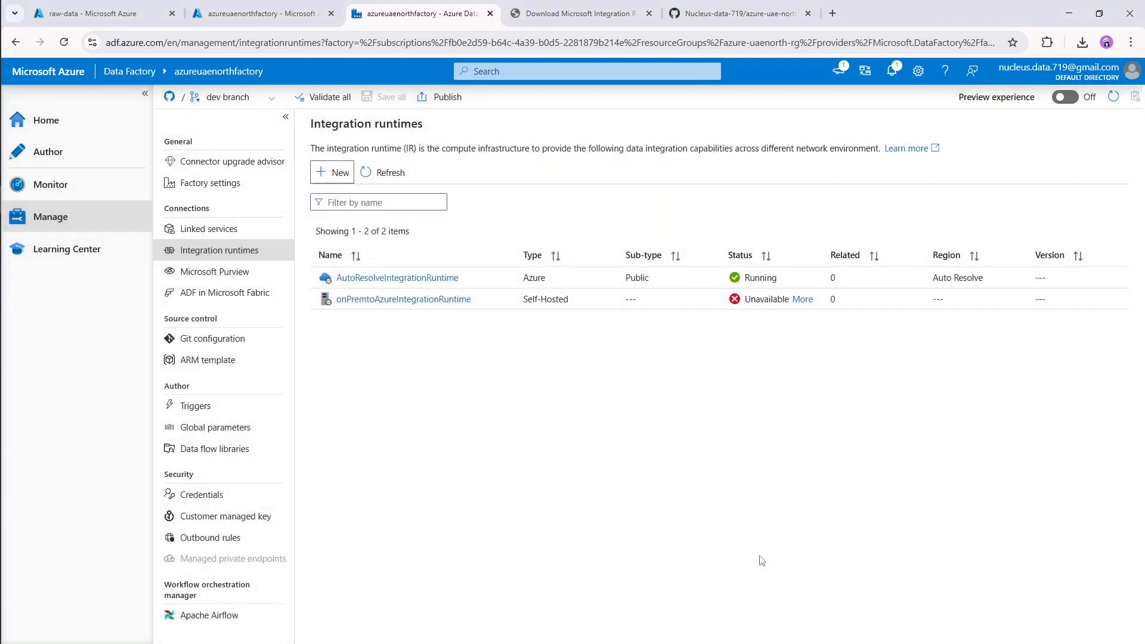
click(387, 177)
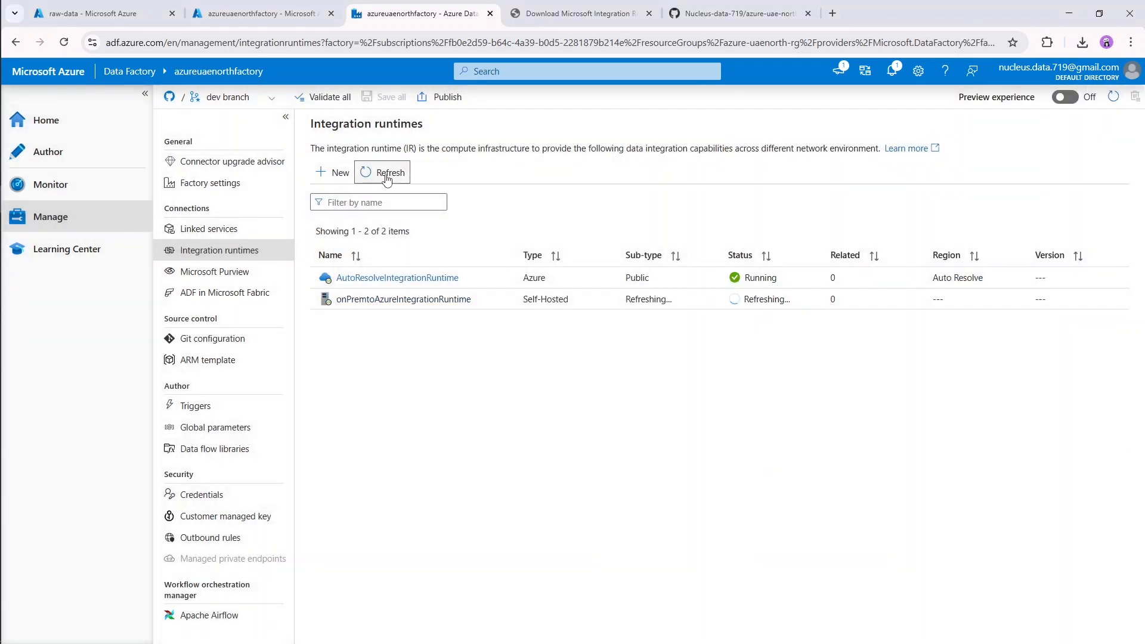